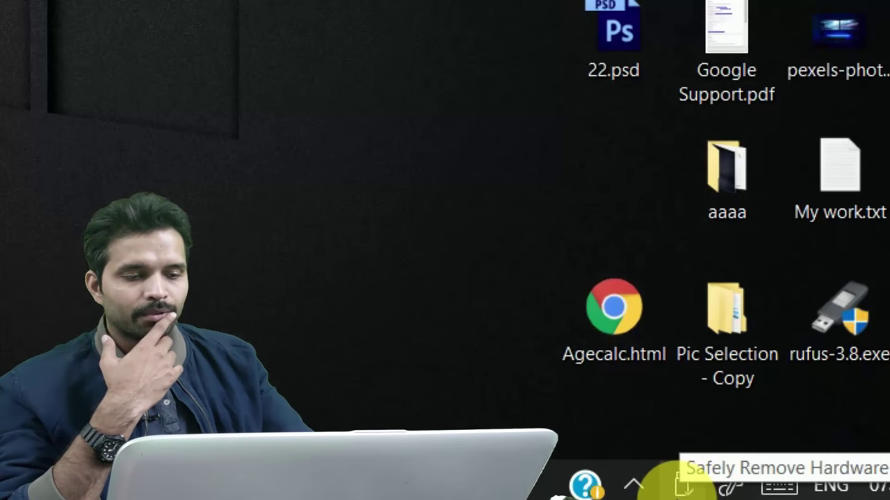
Check for the external drive in the Safely Remove Hardware list and among the drives in This PC, refreshing the view
left_click(681, 485)
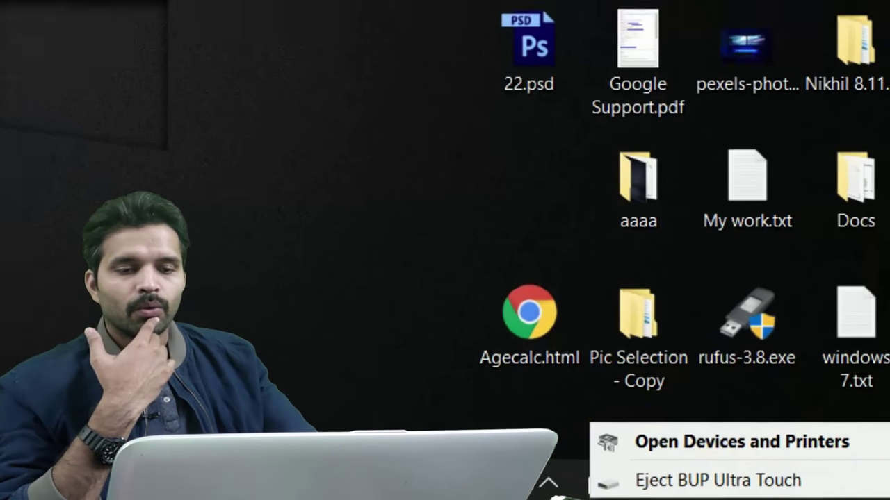
key("Escape")
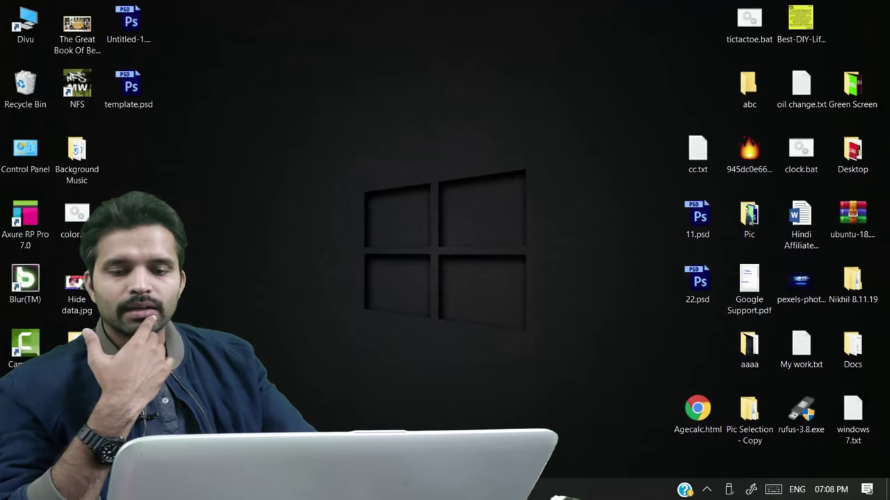
key("super+e")
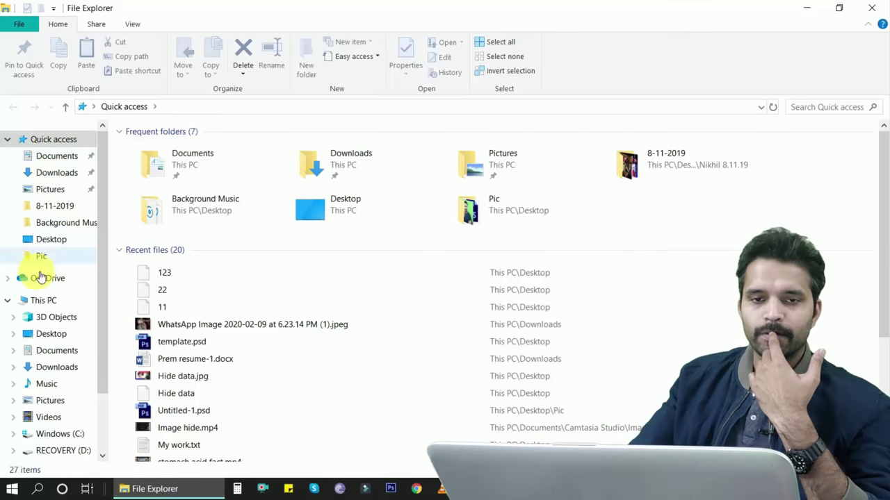
left_click(40, 299)
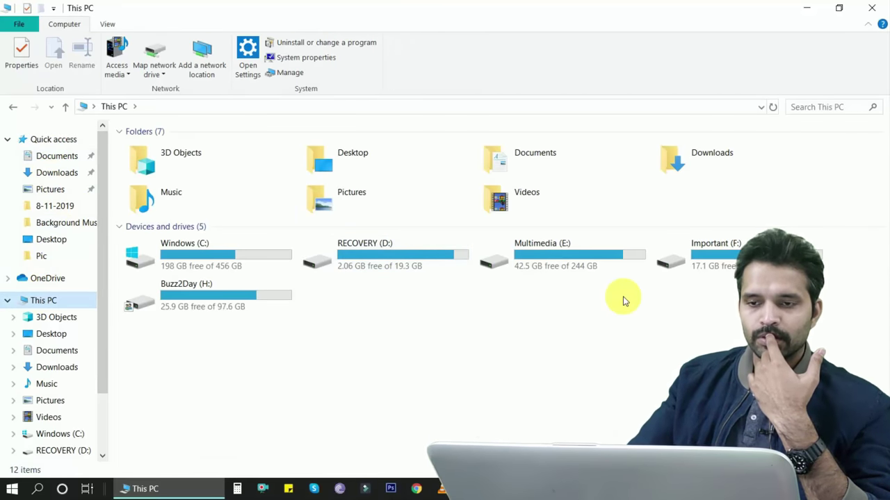
right_click(494, 325)
left_click(443, 384)
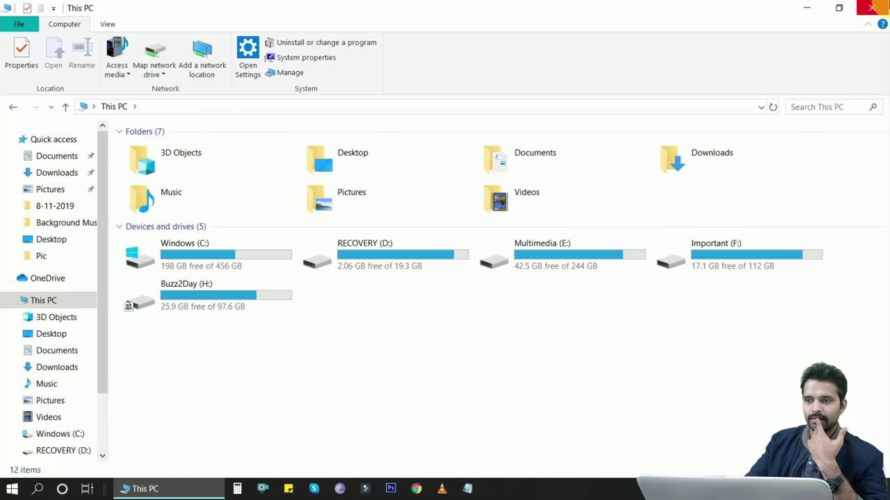
left_click(811, 18)
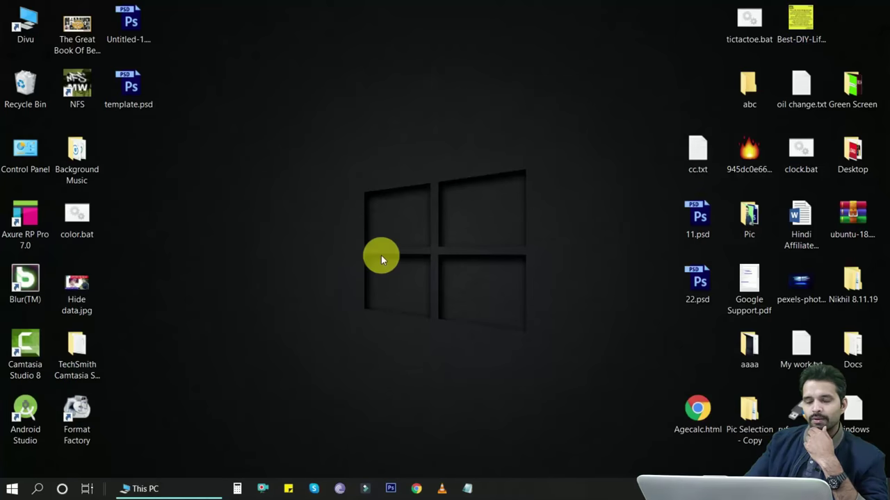
Open Disk Management by running diskmgmt.msc and move its window clear of the desktop's computer shortcut
key("super+r")
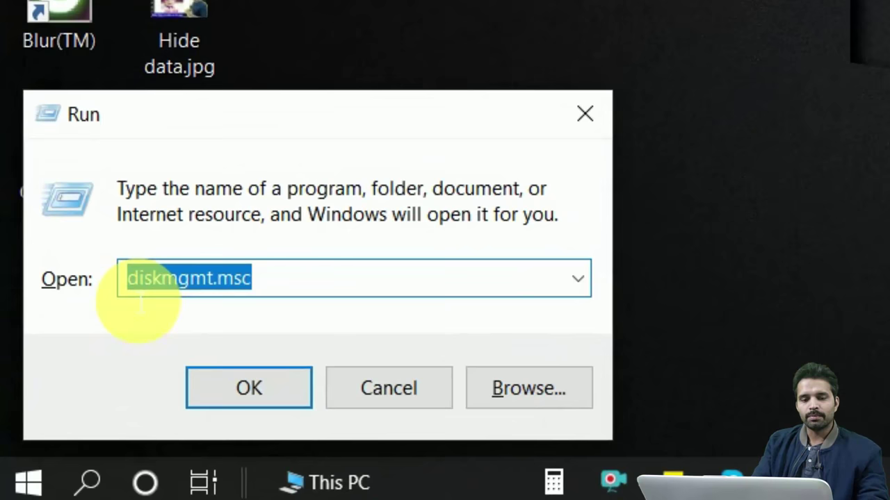
type("diskmg")
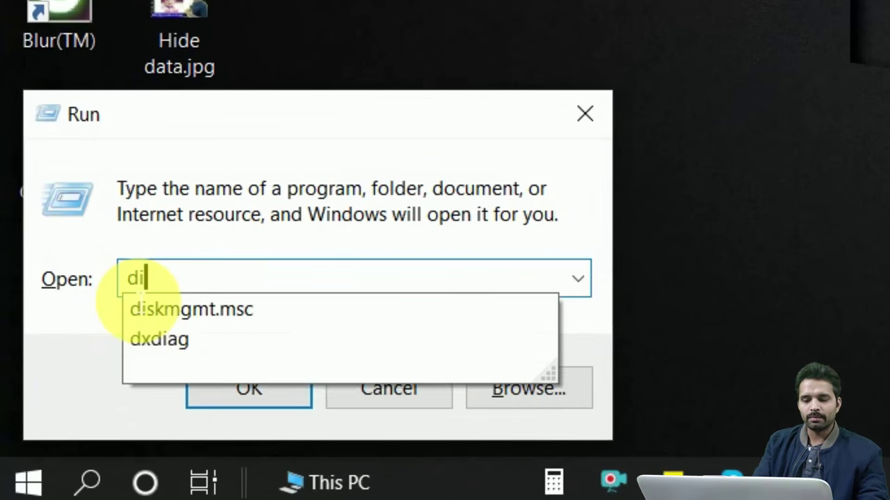
type("m")
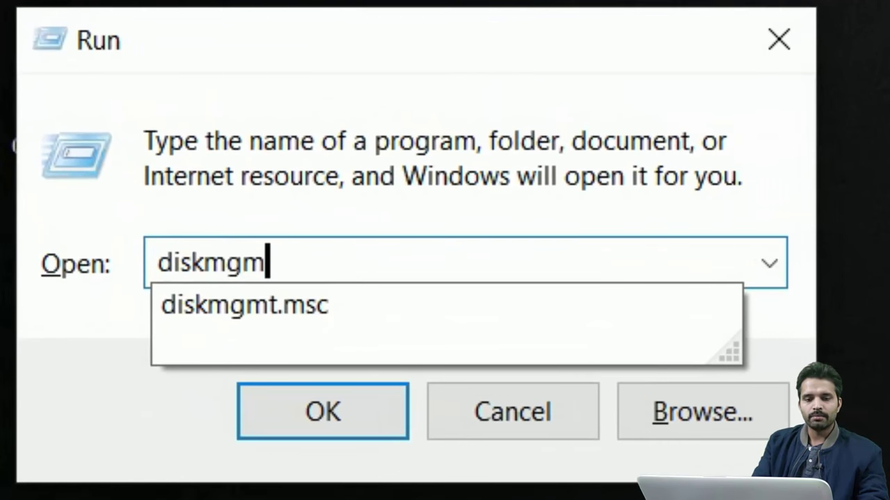
type("t.")
left_click(175, 304)
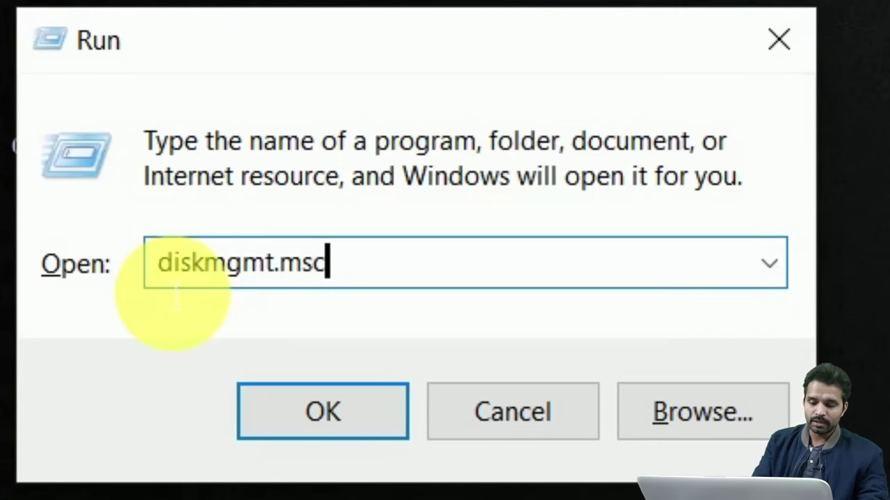
left_click(285, 423)
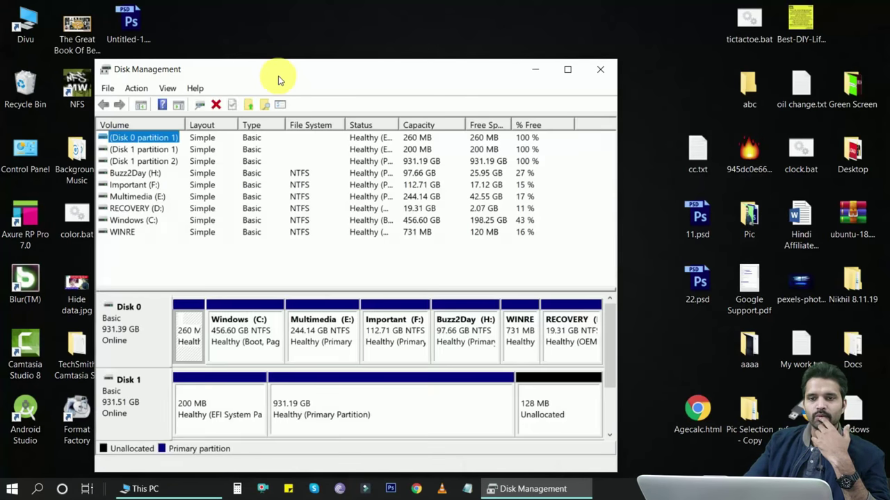
left_click_drag(278, 80, 328, 68)
View Disk Management within Computer Management, launched from the desktop's computer shortcut, and return to the standalone Disk Management window
right_click(40, 28)
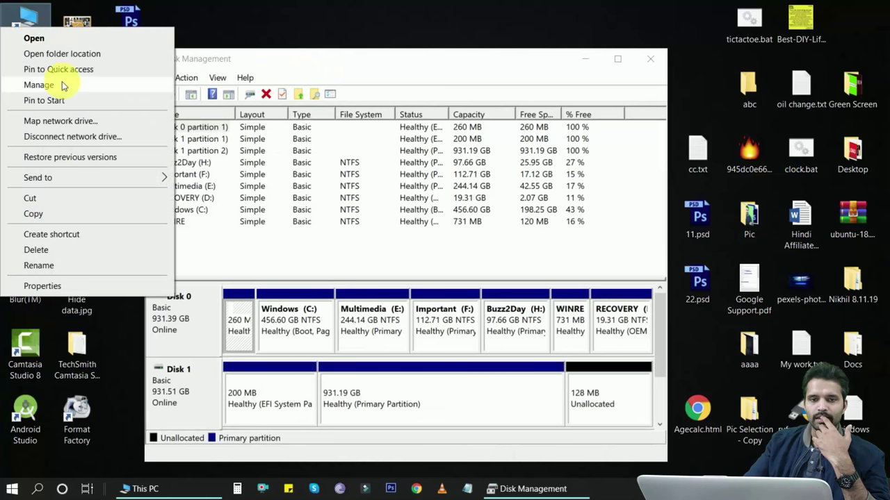
left_click(62, 87)
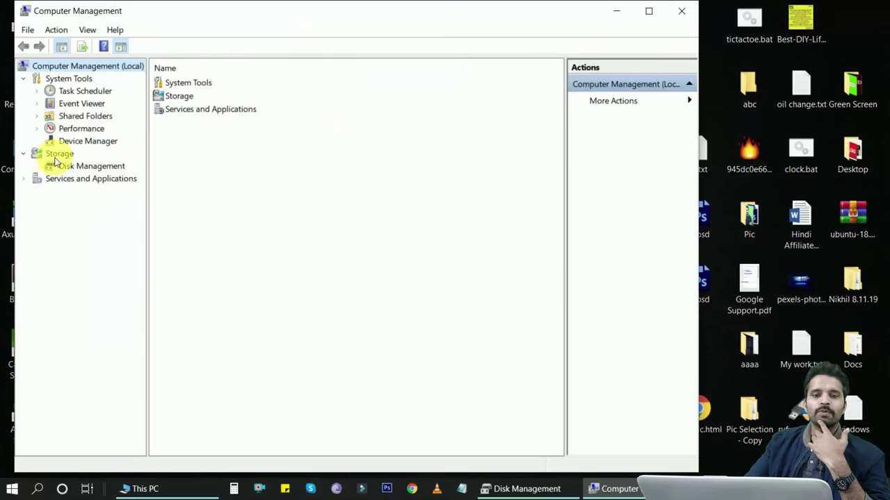
left_click(104, 167)
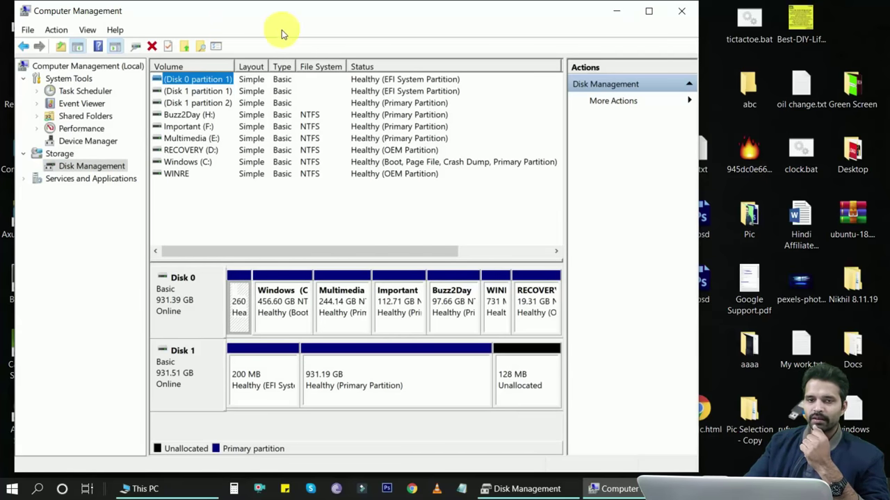
left_click(683, 11)
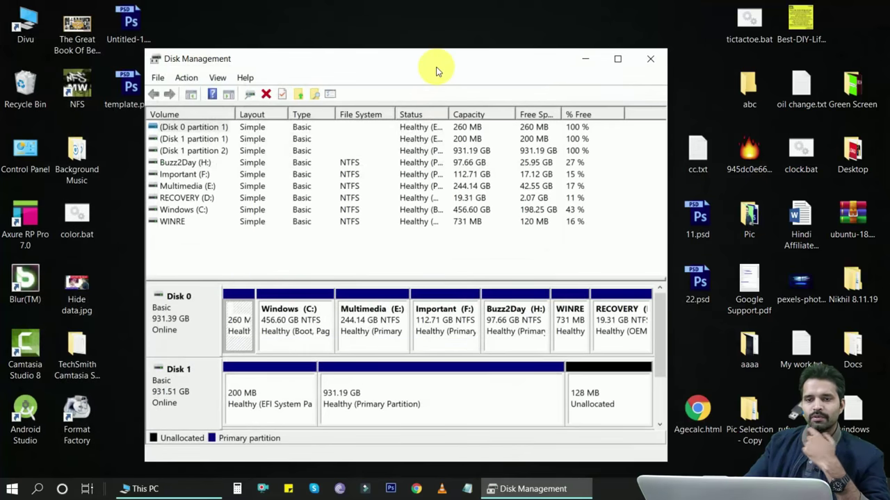
left_click_drag(436, 69, 438, 45)
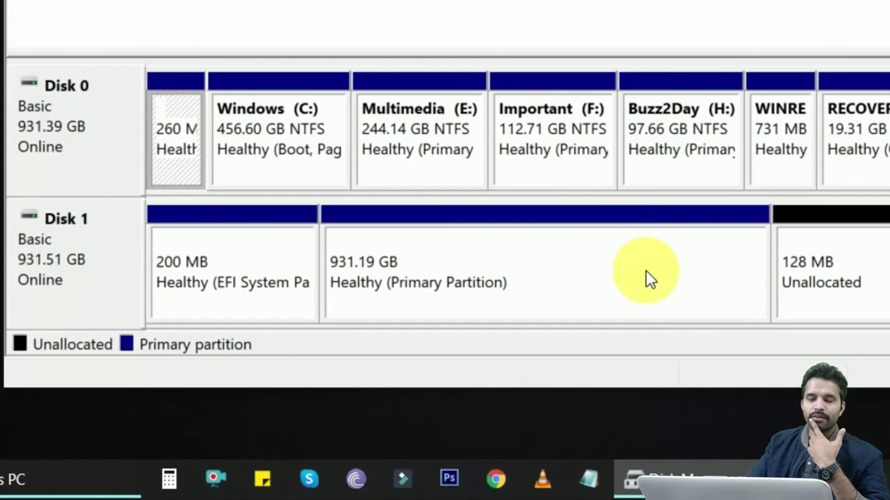
Examine the EFI system partition, primary partition and unallocated space on Disk 1, including the volume options for the unallocated space
left_click(645, 271)
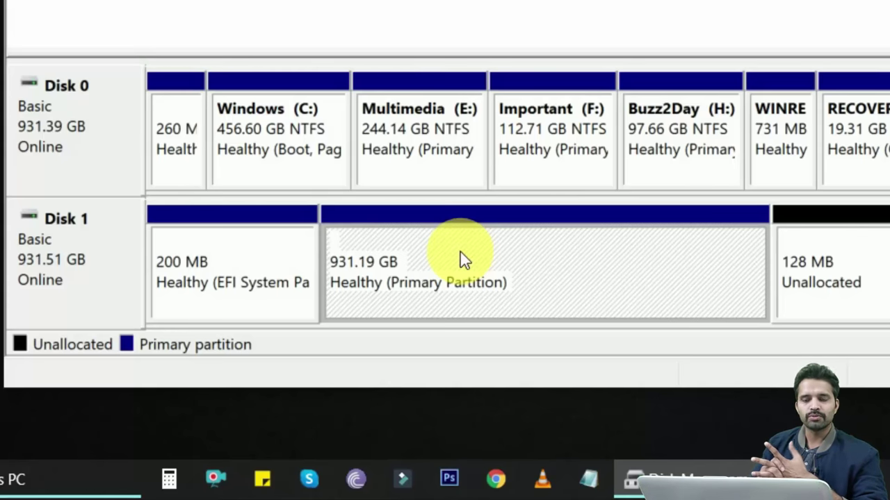
left_click(73, 259)
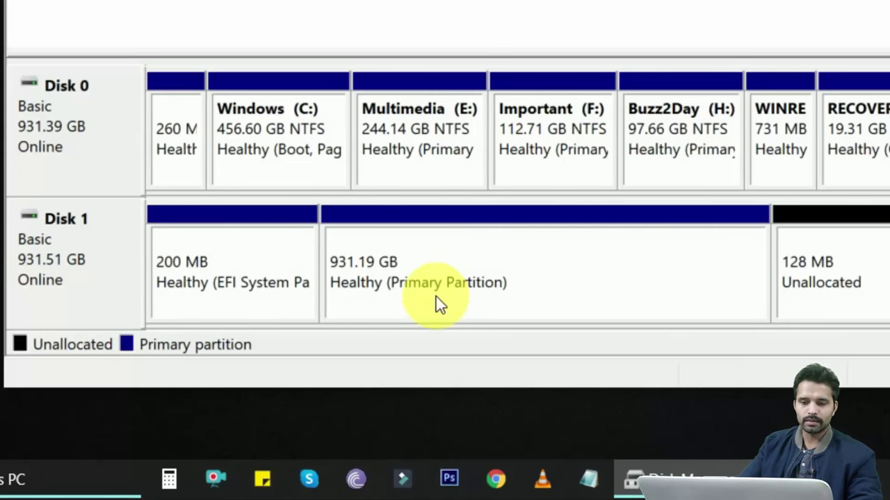
left_click(212, 262)
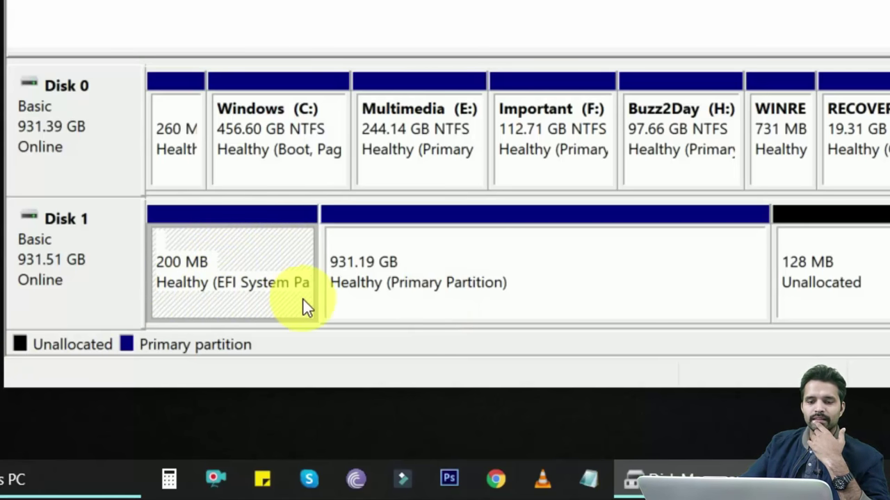
left_click(436, 297)
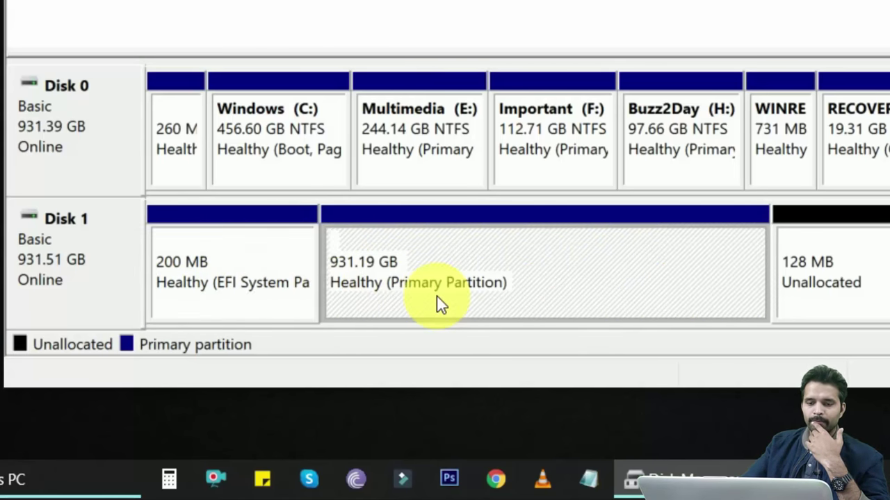
left_click(830, 302)
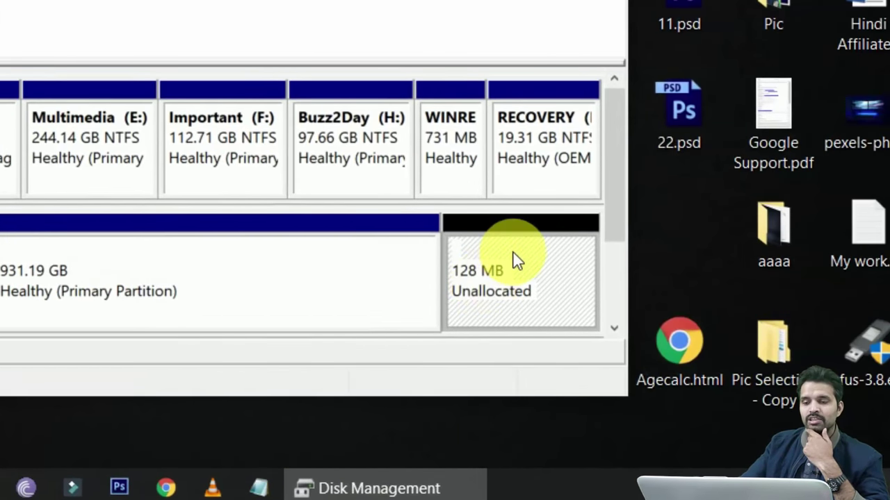
right_click(515, 260)
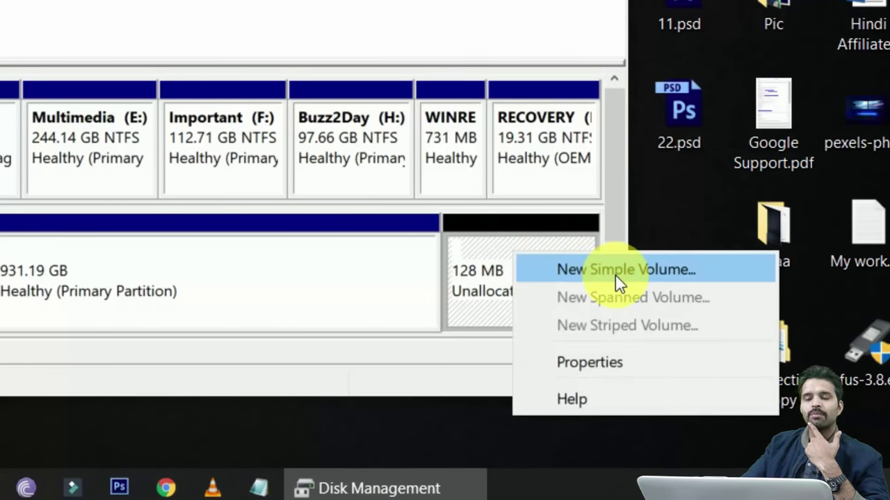
Delete the 931.19 GB primary partition on Disk 1
left_click(228, 294)
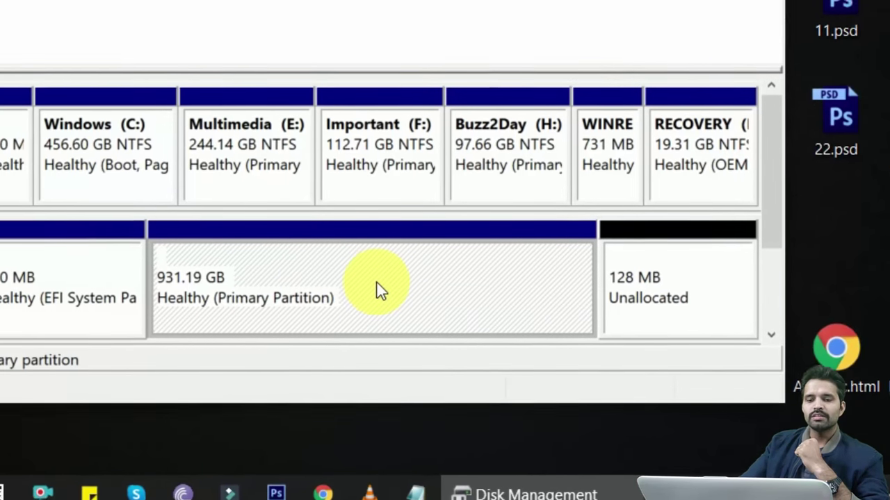
right_click(221, 278)
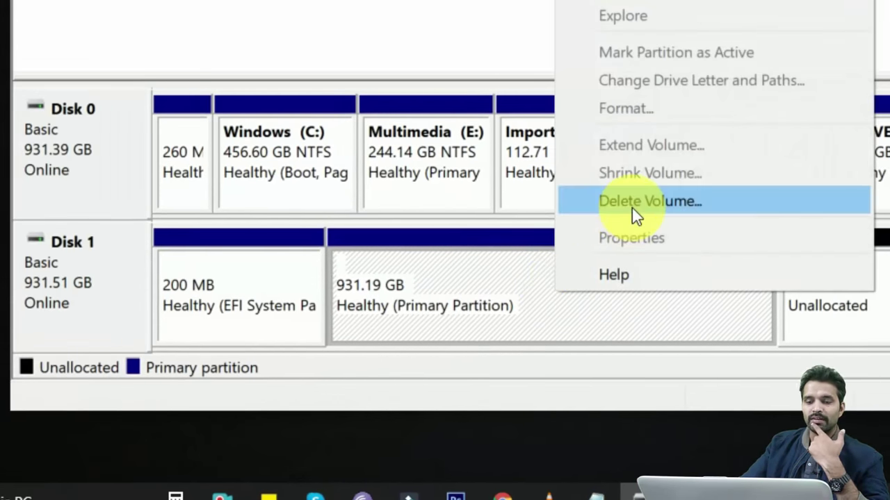
left_click(500, 316)
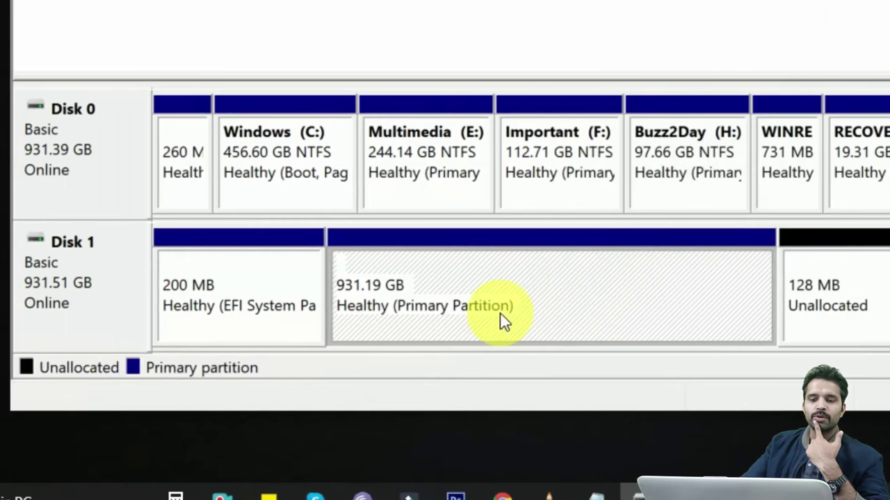
right_click(526, 284)
left_click(575, 189)
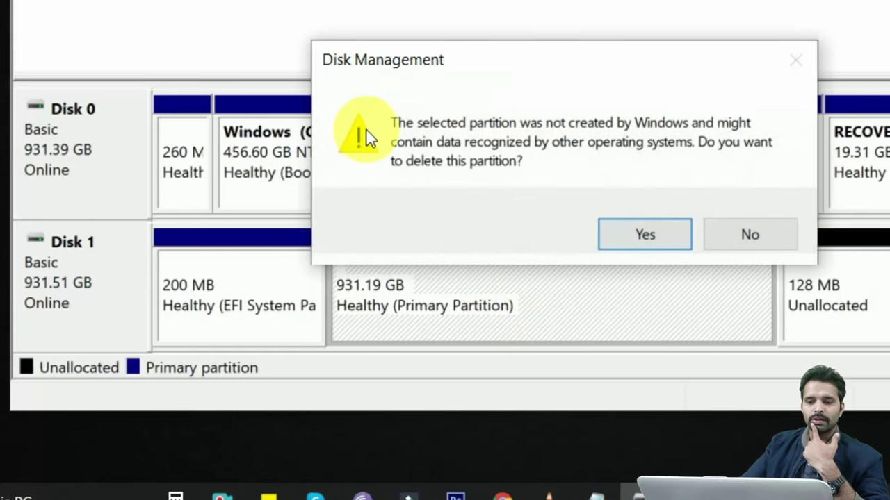
left_click_drag(430, 63, 416, 12)
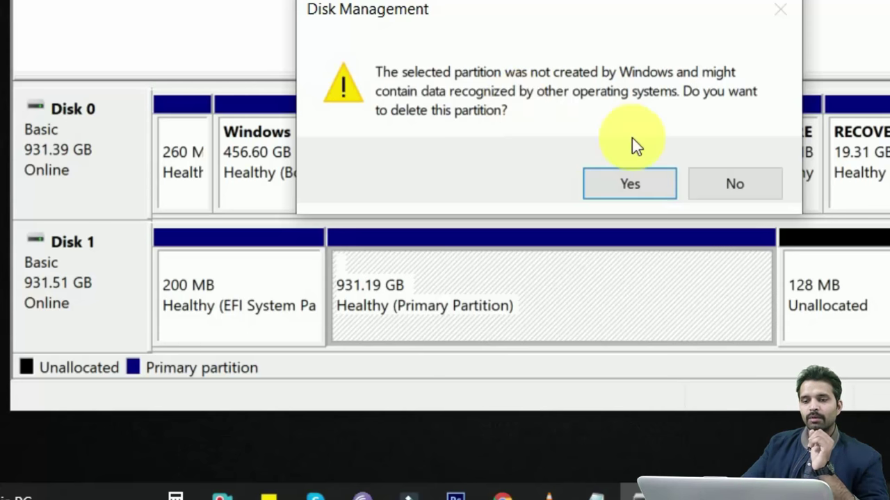
left_click(623, 195)
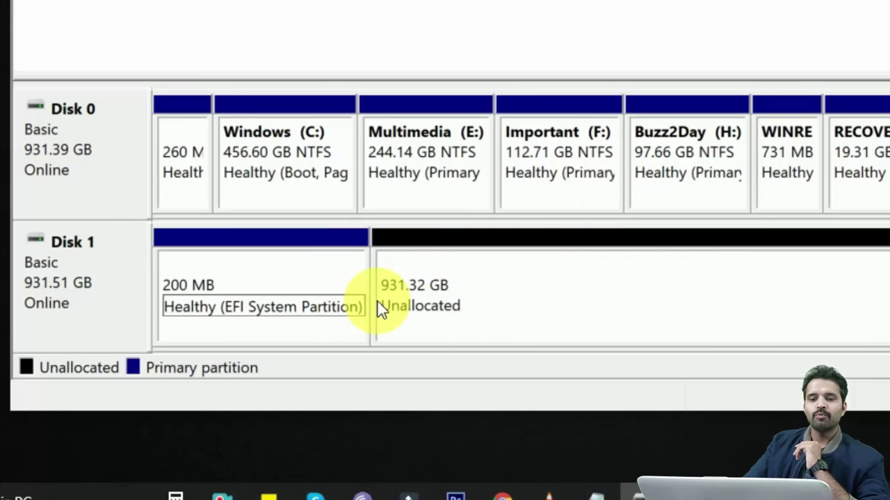
Start a new simple volume in the unallocated space on Disk 1 and accept the volume size of 953668 MB
left_click(524, 304)
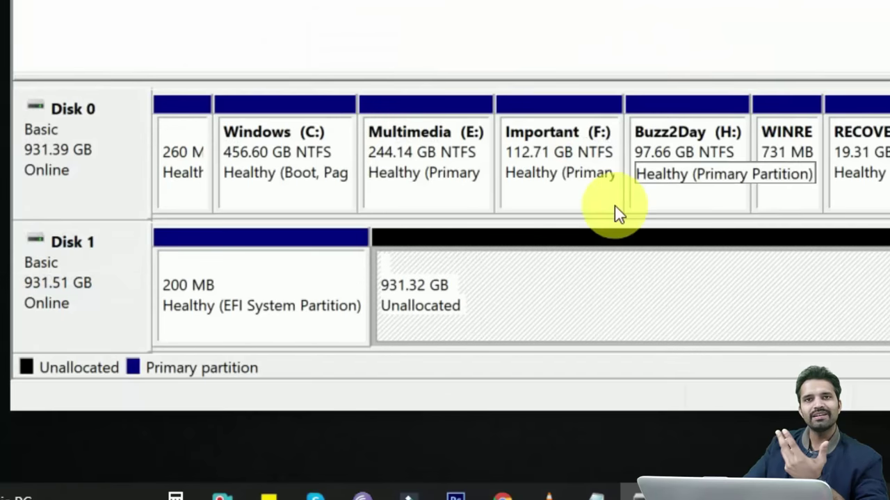
right_click(565, 278)
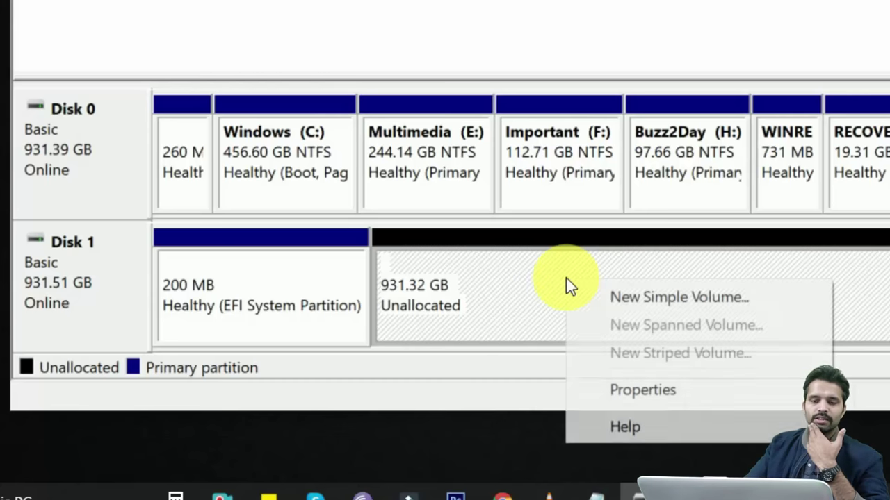
left_click(645, 297)
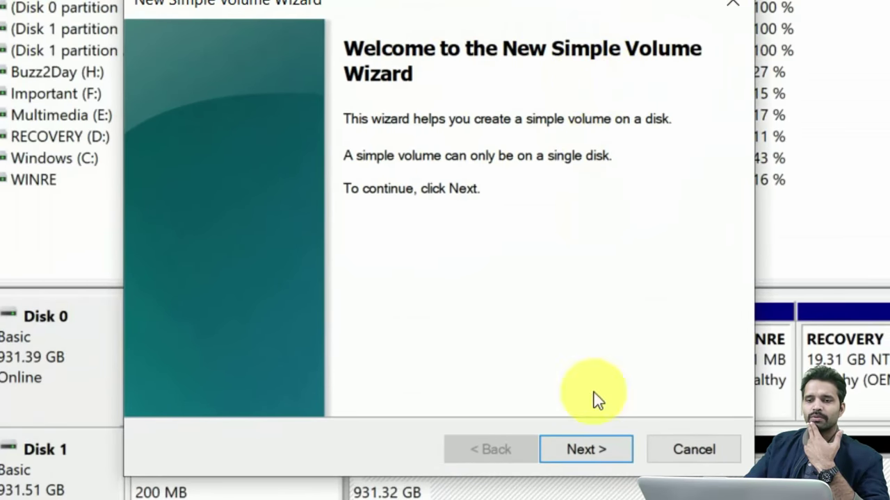
left_click(602, 449)
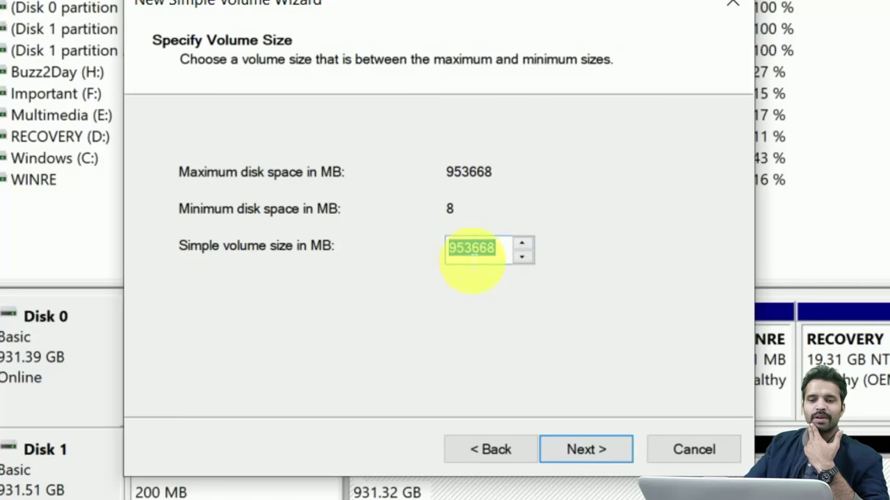
left_click(616, 453)
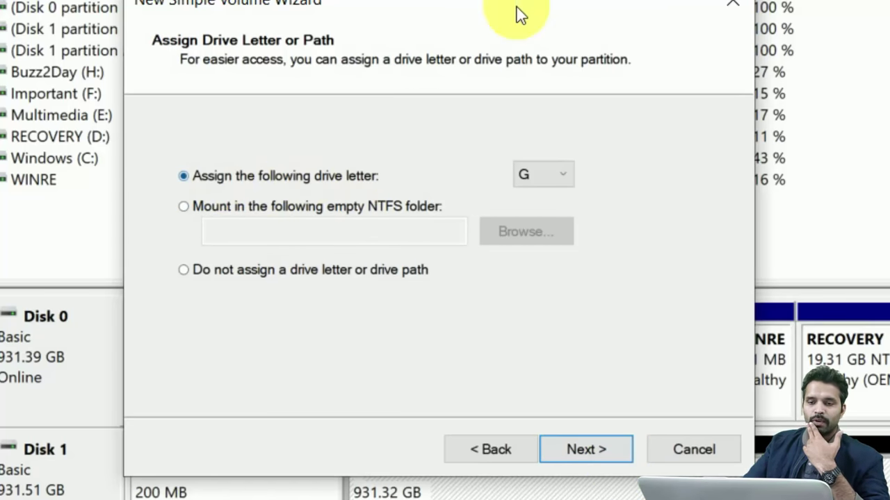
Assign drive letter G to the new simple volume after viewing the available letters
left_click_drag(513, 4, 610, 12)
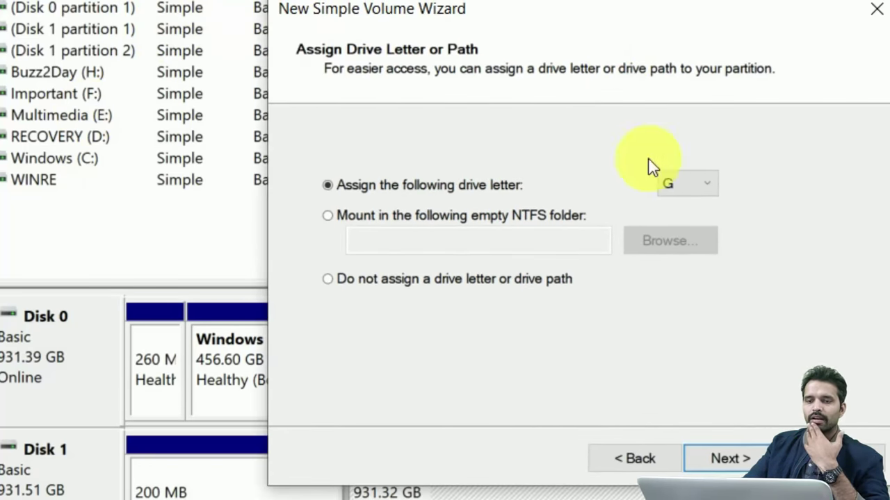
left_click(689, 185)
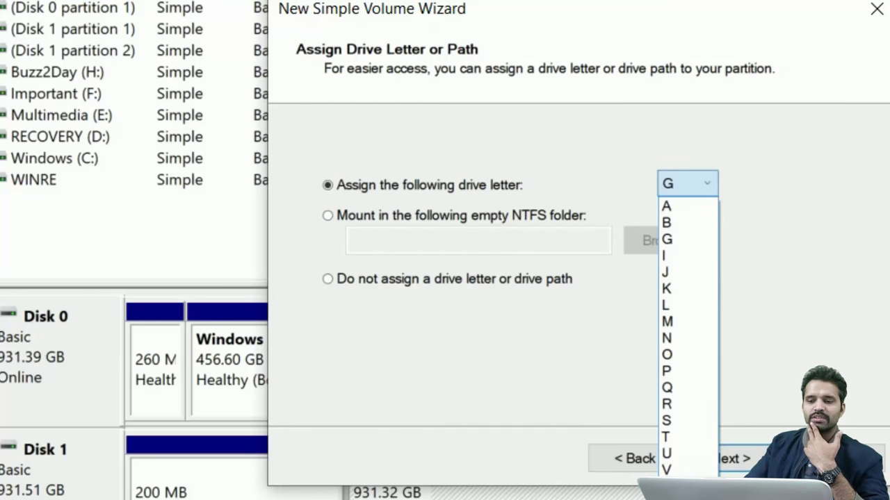
left_click(806, 200)
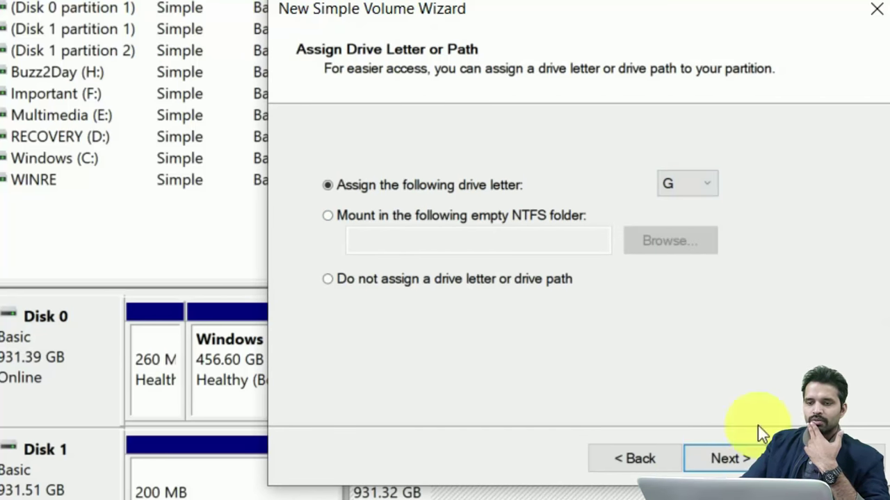
left_click(734, 467)
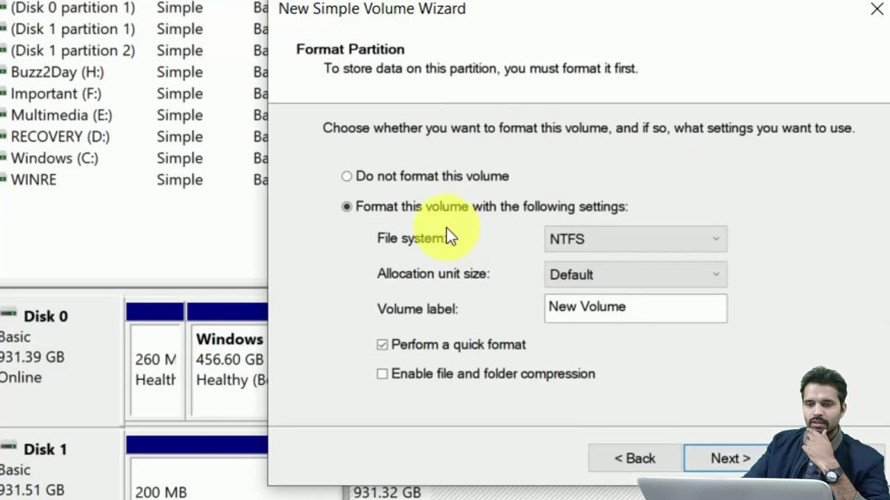
Format the volume as NTFS with default allocation unit size, label New Volume and quick format, and finish creating it
left_click(596, 241)
left_click(596, 242)
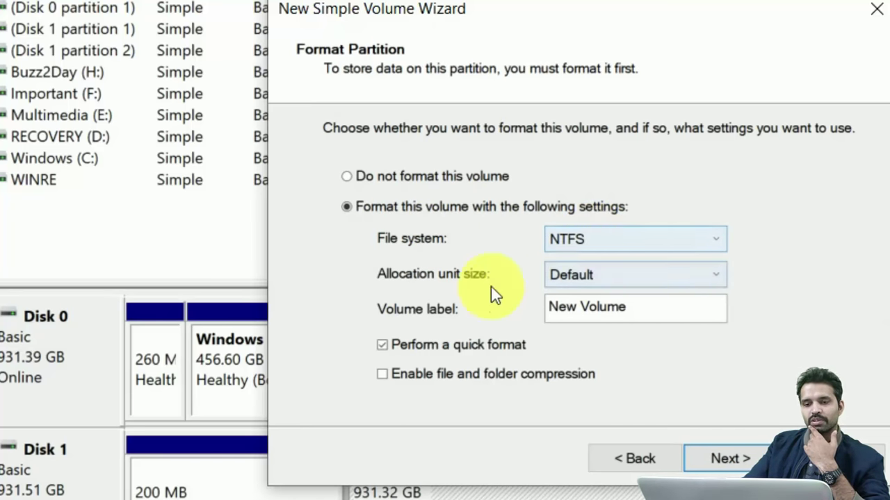
left_click(591, 278)
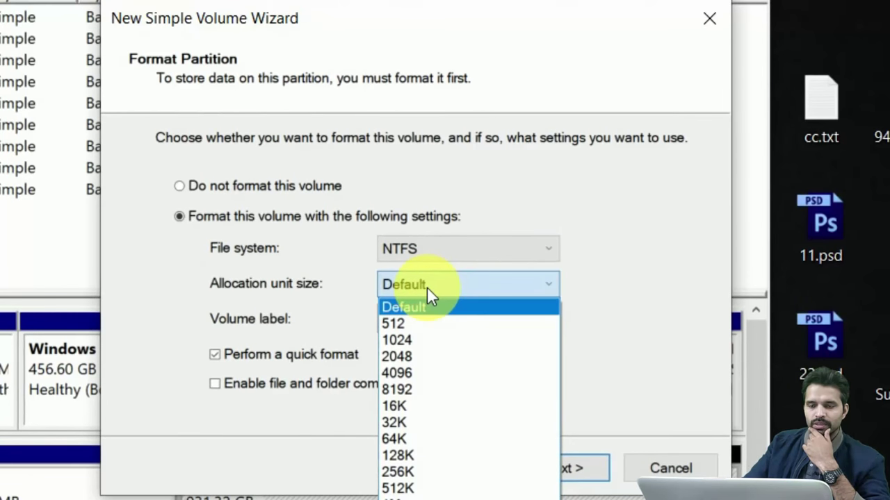
left_click(505, 282)
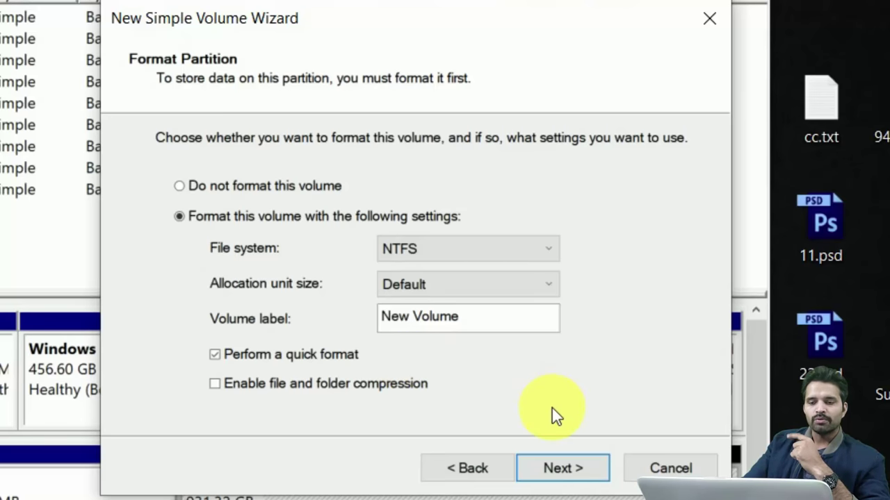
left_click(576, 470)
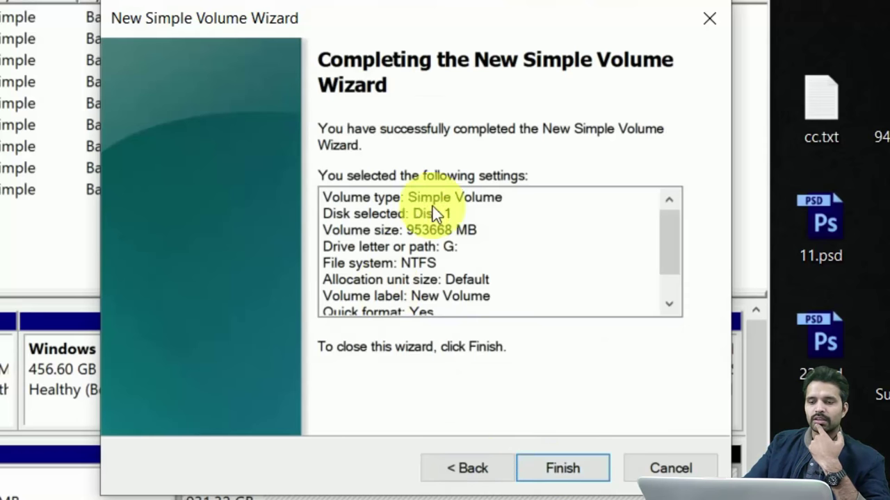
left_click(556, 473)
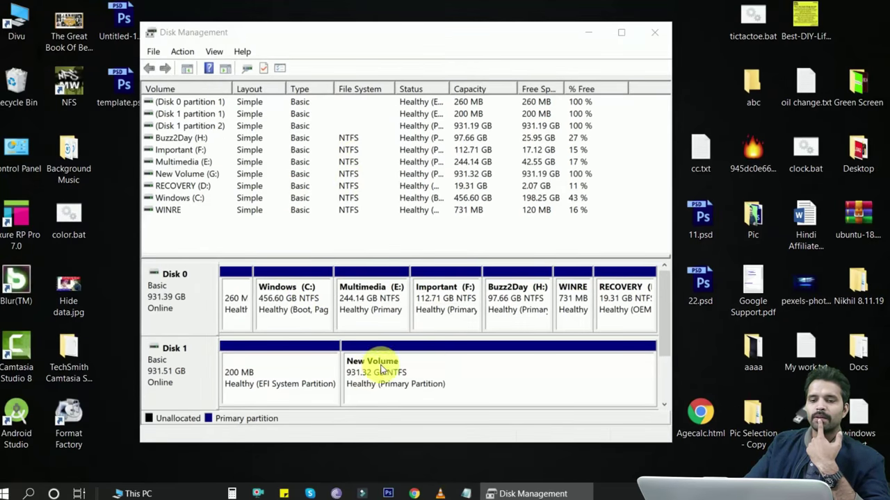
Open New Volume (G:) from Disk 1 in File Explorer and check the drives listed in This PC
double_click(365, 374)
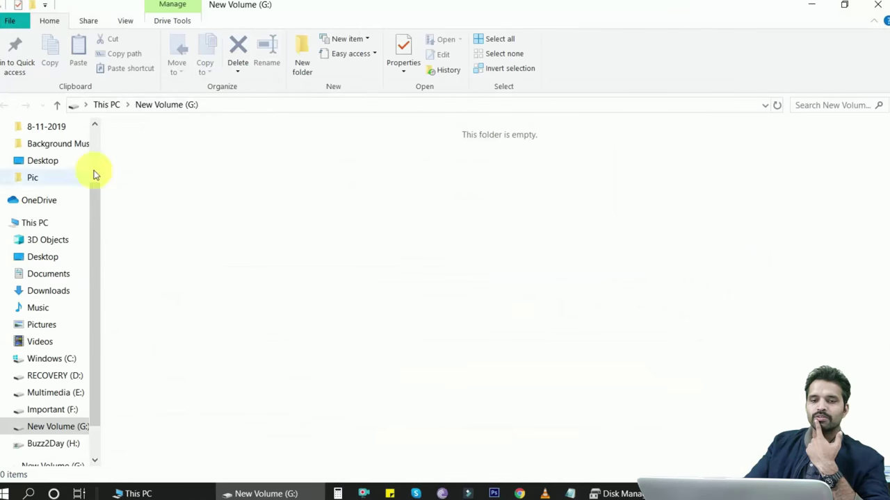
left_click(36, 224)
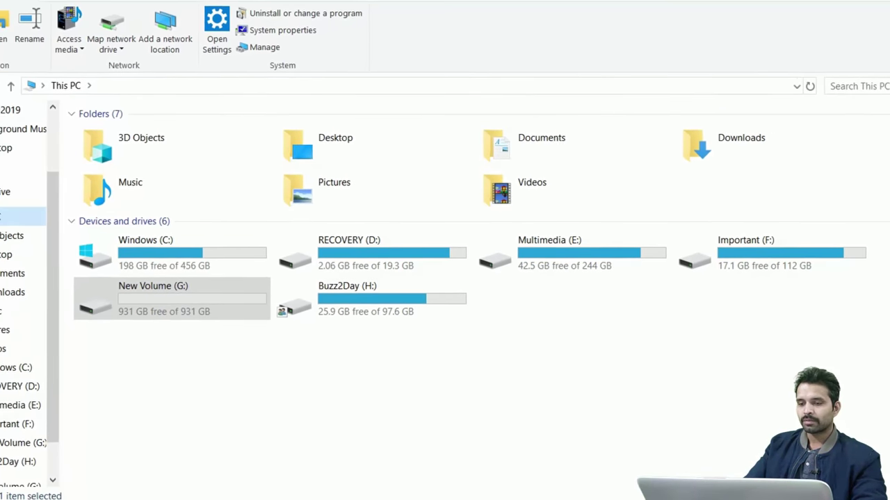
Safely eject the BUP Ultra Touch external drive containing New Volume (G:)
left_click(725, 489)
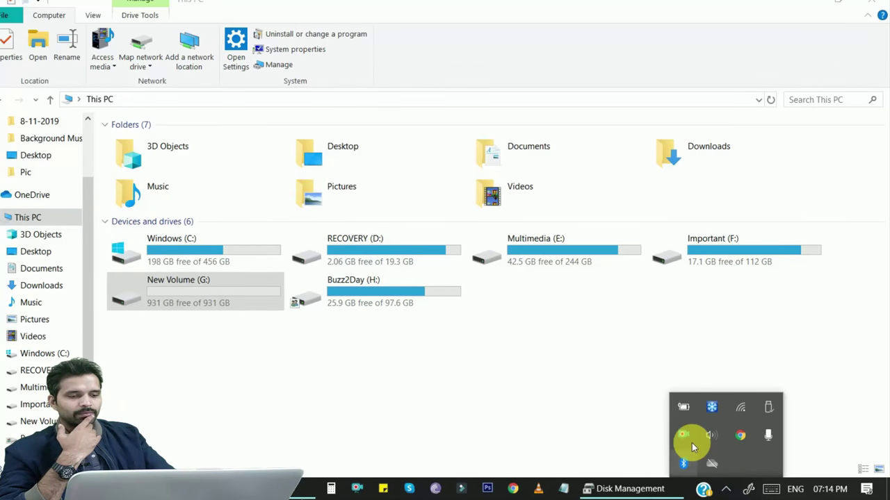
left_click(767, 409)
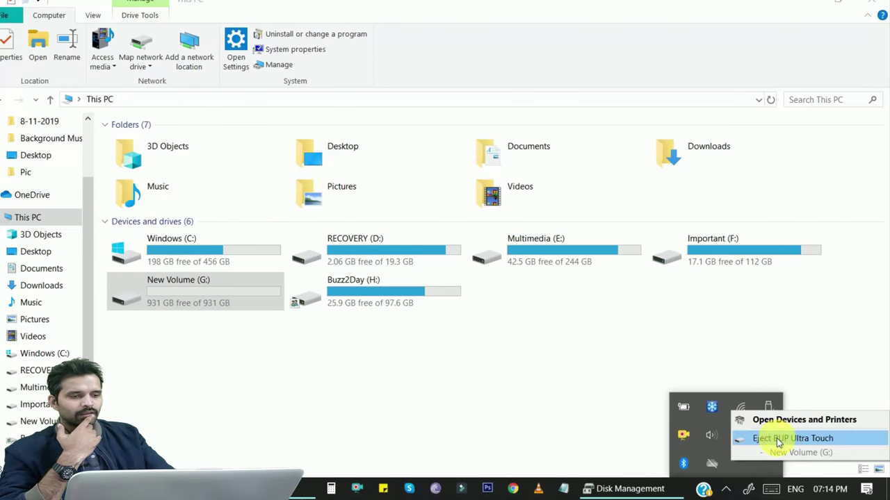
left_click(776, 439)
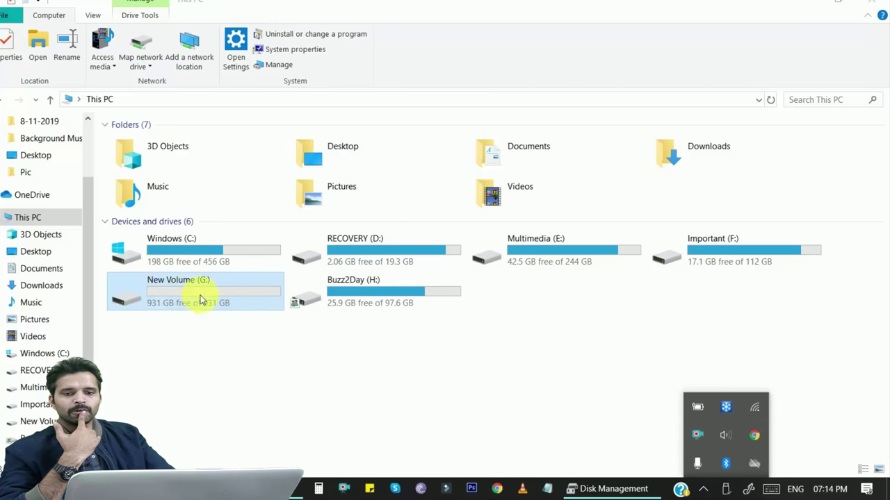
left_click(386, 286)
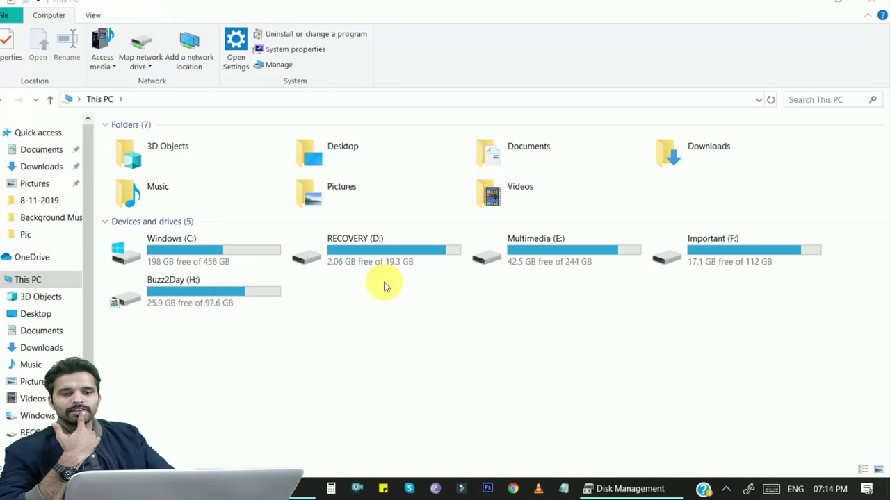